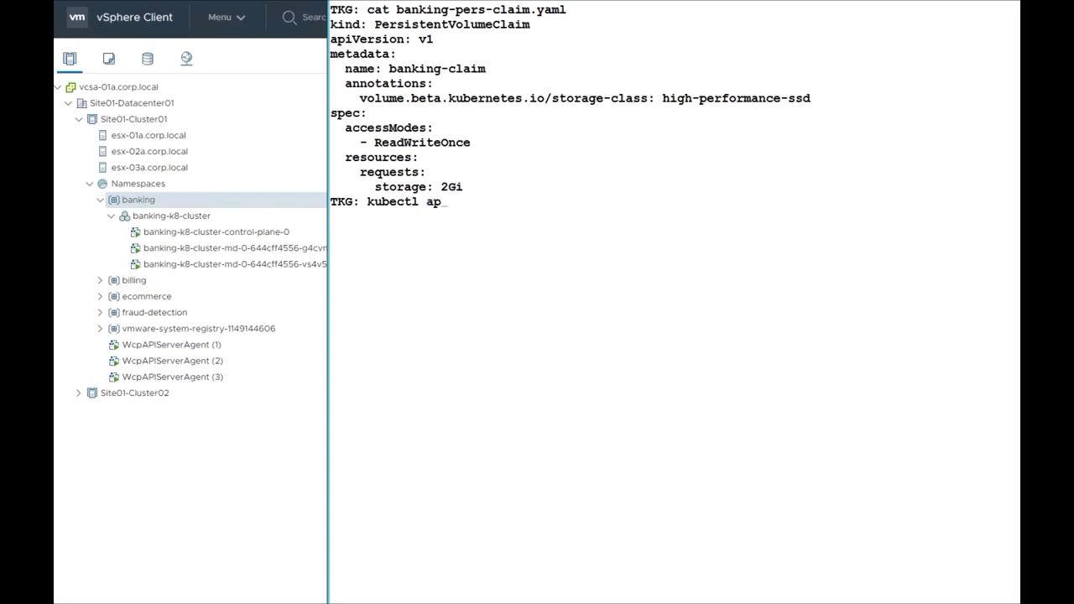
# Apply the banking-pers-claim.yaml manifest with kubectl to create the persistent volume claim.
pyautogui.write('-f ')
pyautogui.write('banking')
pyautogui.write('-')
pyautogui.write('p')
pyautogui.press('Tab')
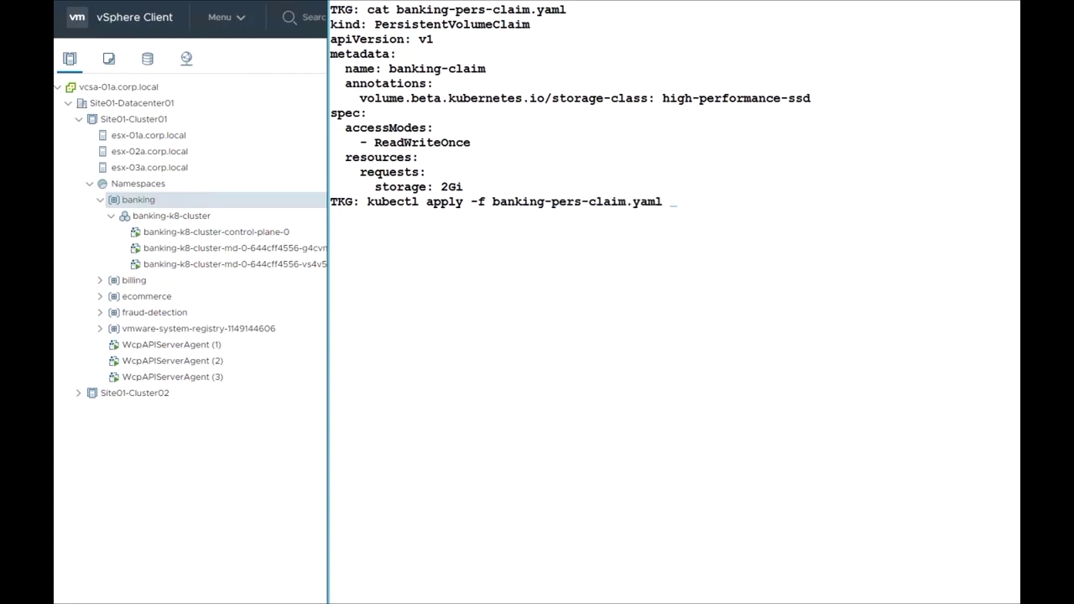
# Apply the banking-db.yaml manifest with kubectl to deploy the banking database.
pyautogui.write('kubectl apply -f banking')
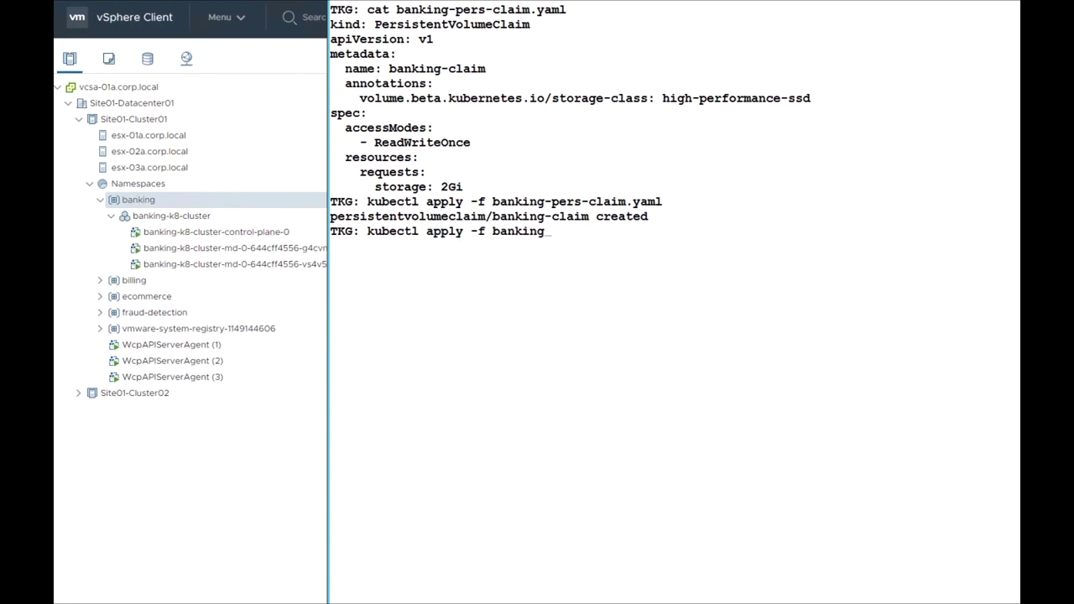
pyautogui.write('-db')
pyautogui.press('Tab')
pyautogui.press('Return')
# Apply the banking-ui.yaml manifest with kubectl to create the bank UI service and deployment.
pyautogui.write('kubectl a')
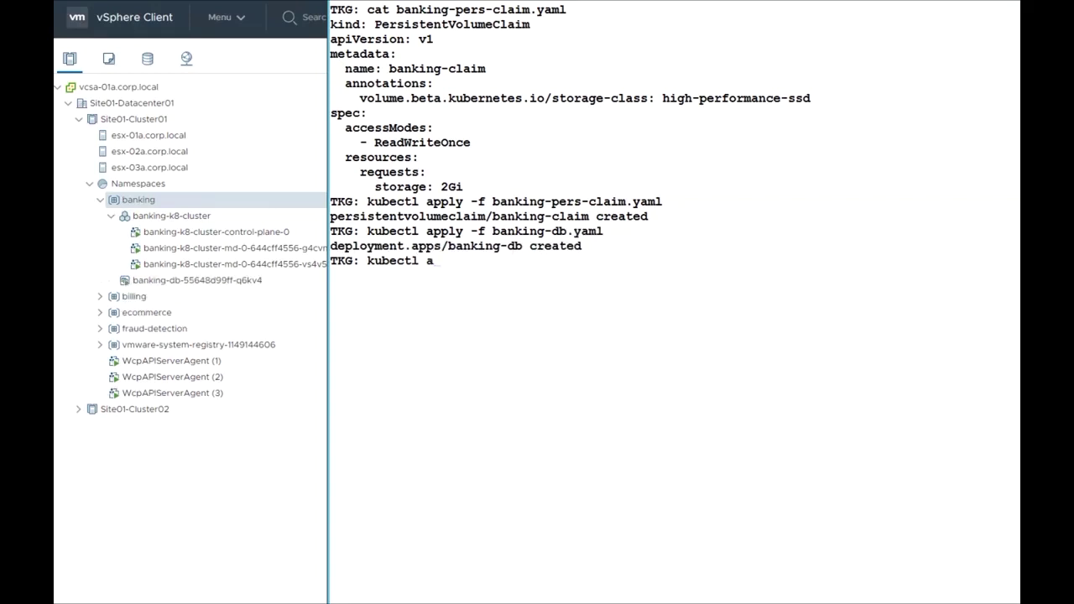
pyautogui.write('pply -f bank')
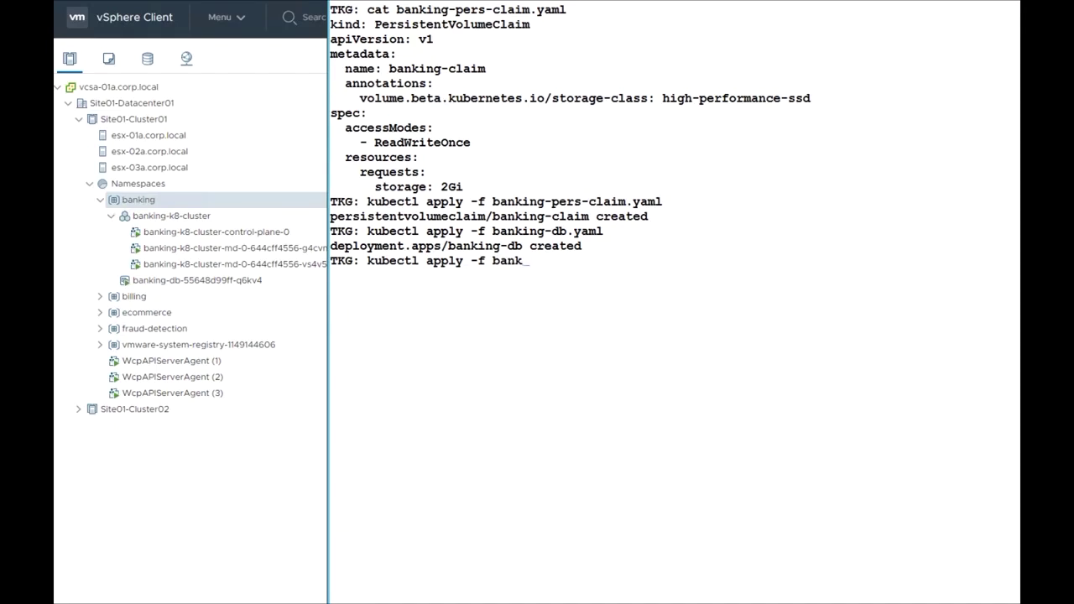
pyautogui.write('ing-u')
pyautogui.press('Tab')
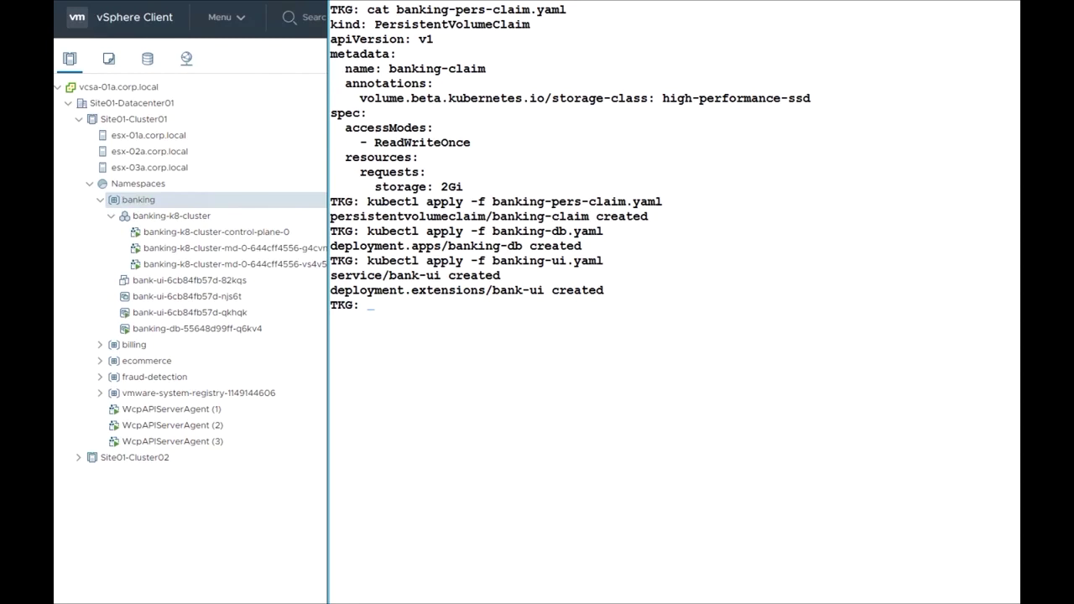
# List all Kubernetes resources in the current namespace with kubectl get all.
pyautogui.write('kubectl get a')
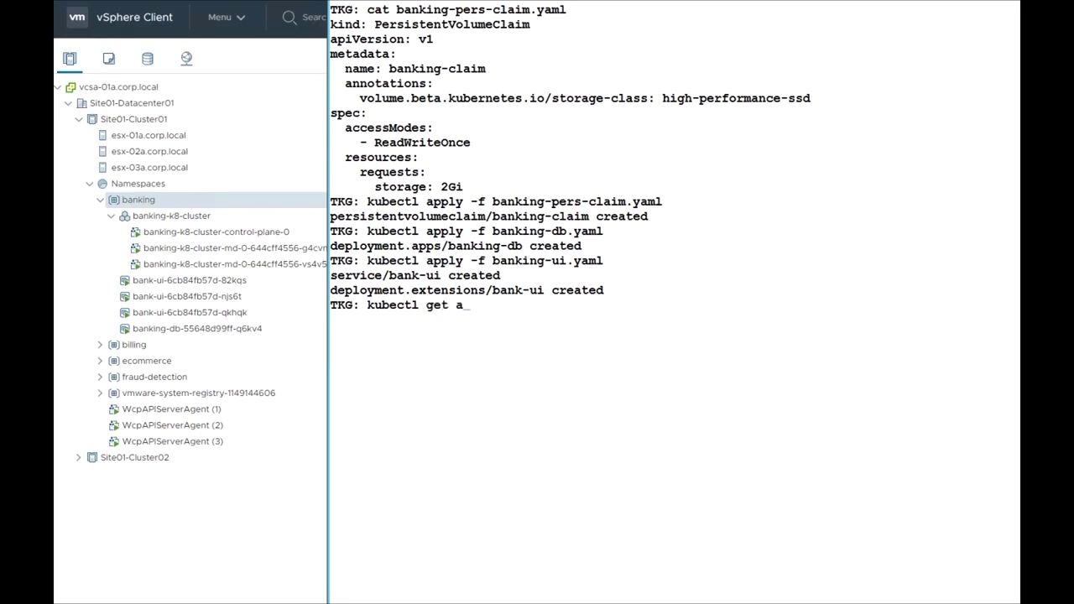
pyautogui.write('ll')
pyautogui.press('Return')
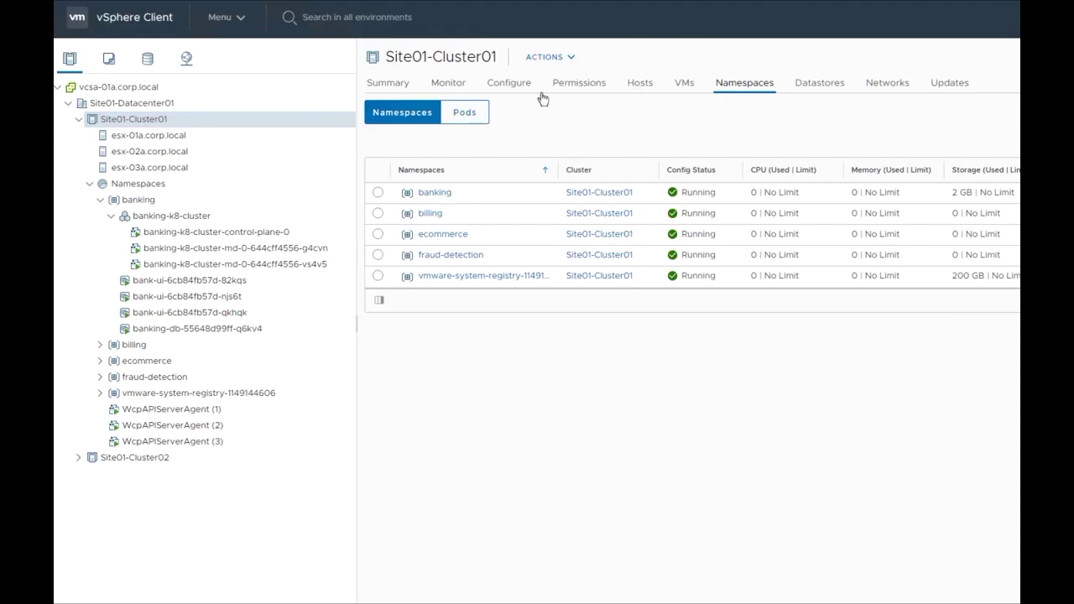
# Open the banking namespace in the vSphere Client and grant the Banking-apps-developers group from vsphere.local the Can edit role.
pyautogui.click(377, 193)
pyautogui.click(434, 192)
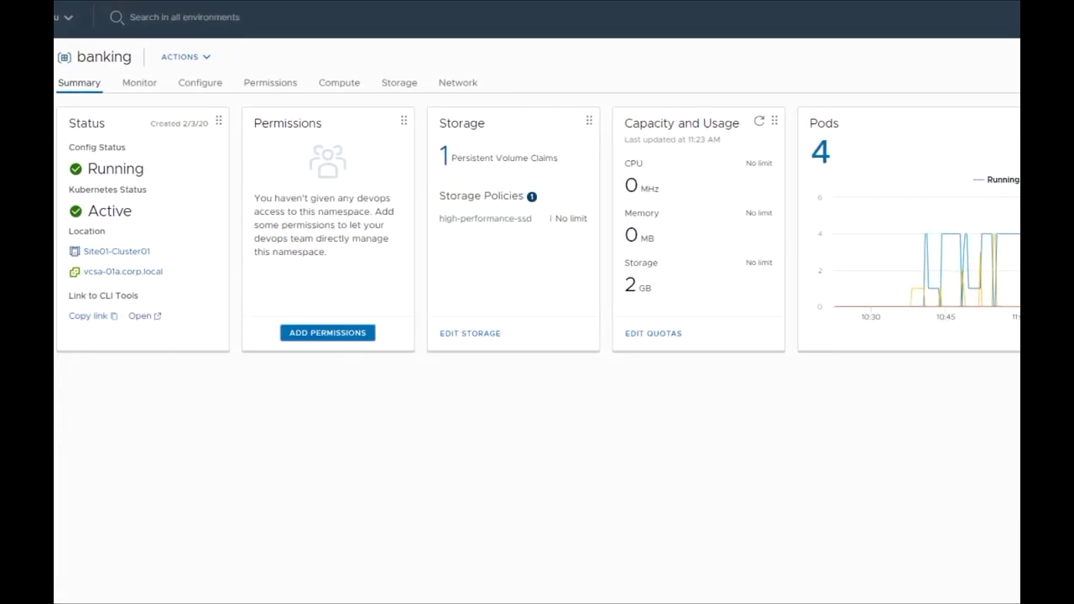
pyautogui.click(341, 333)
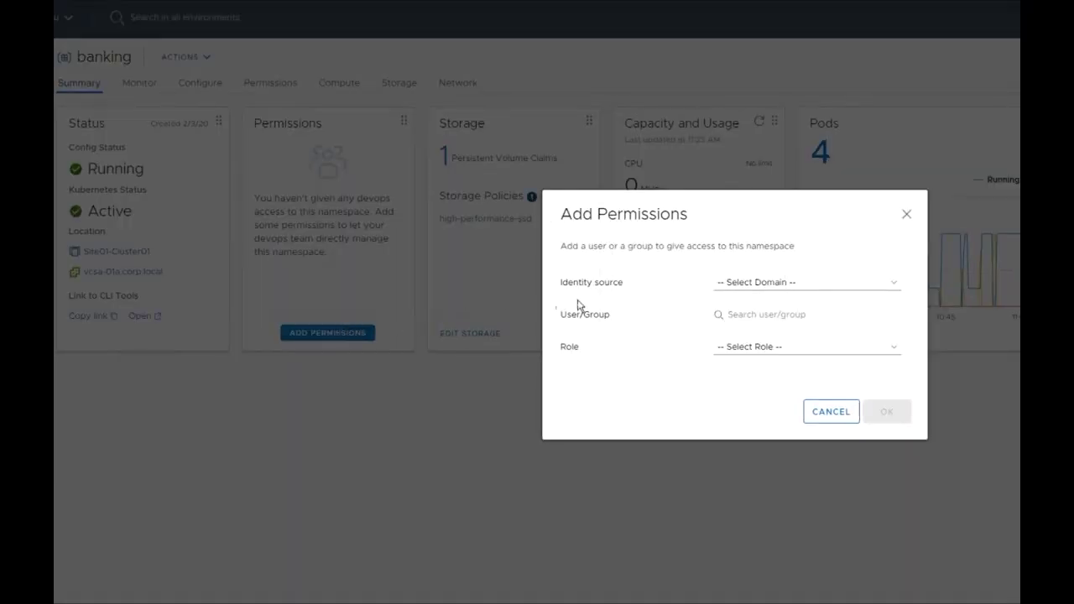
pyautogui.click(743, 284)
pyautogui.click(745, 310)
pyautogui.click(747, 317)
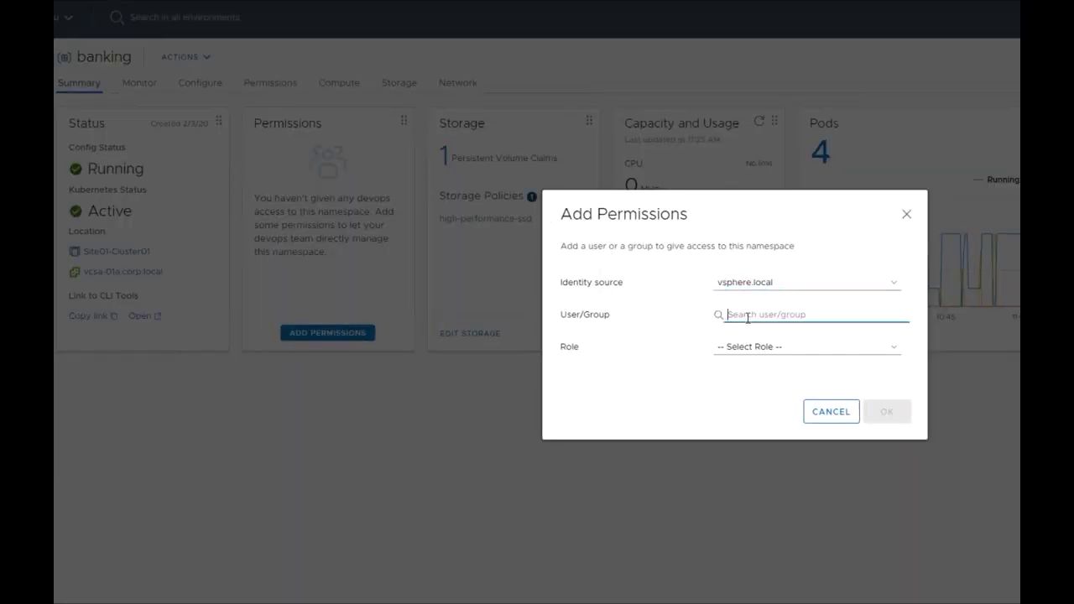
pyautogui.write('ba')
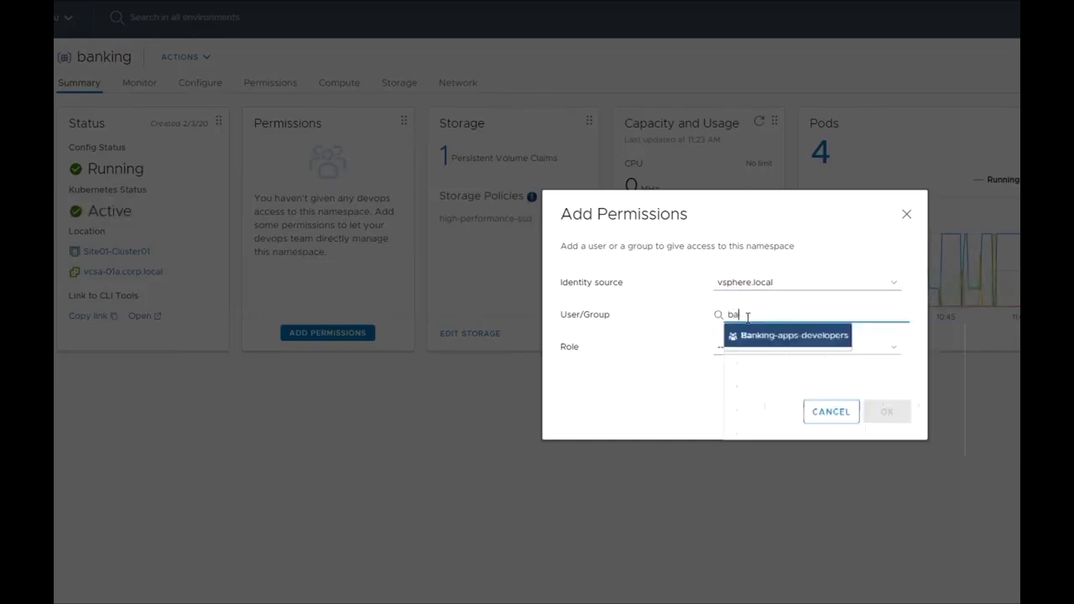
pyautogui.click(750, 335)
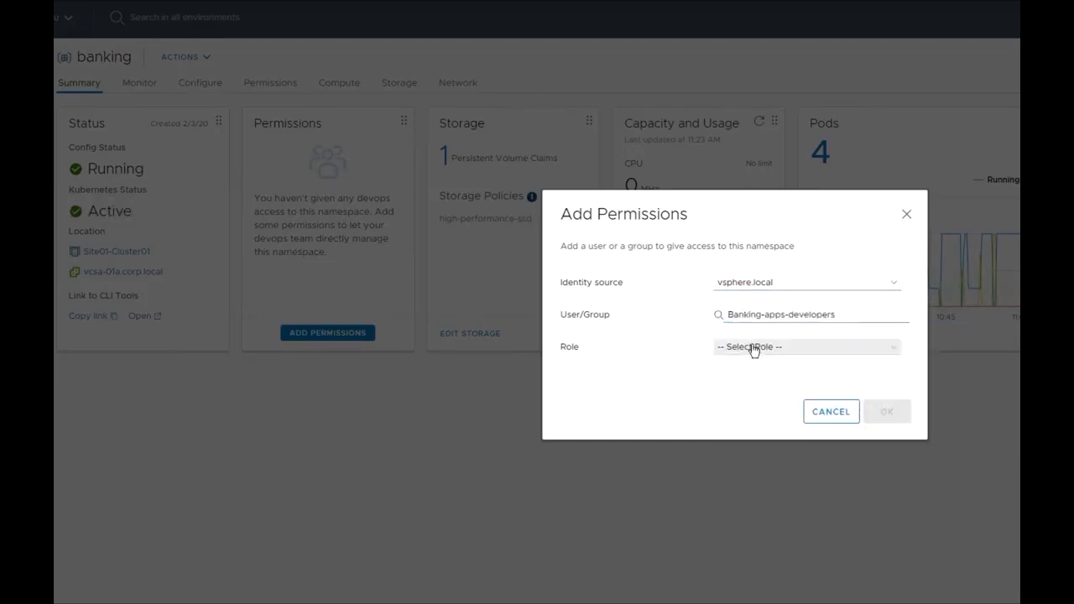
pyautogui.click(753, 347)
pyautogui.click(747, 385)
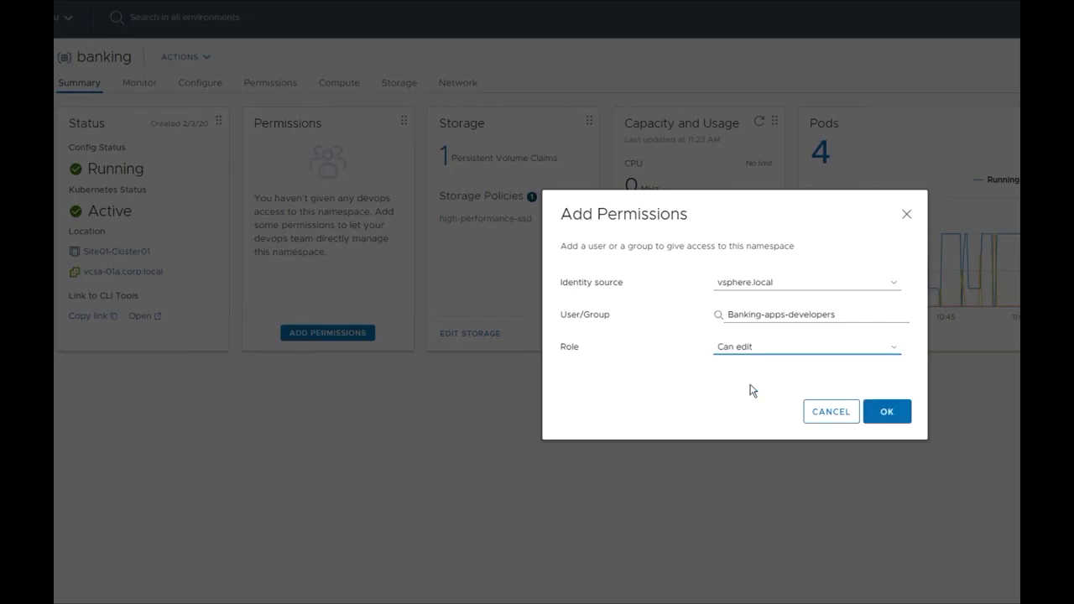
pyautogui.click(880, 411)
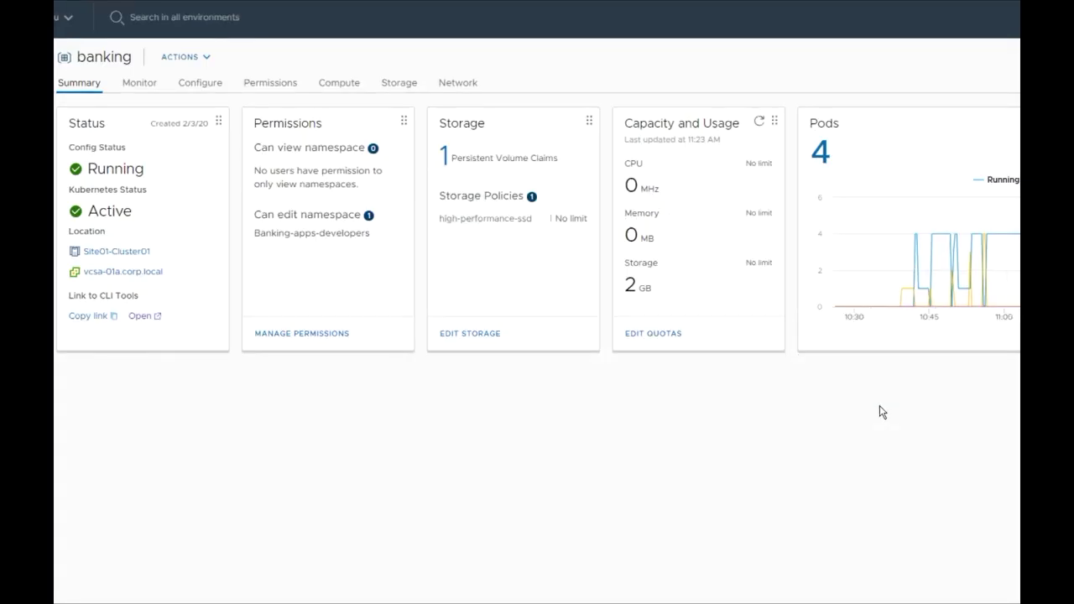
# Add the high-density storage policy to the banking namespace.
pyautogui.click(489, 335)
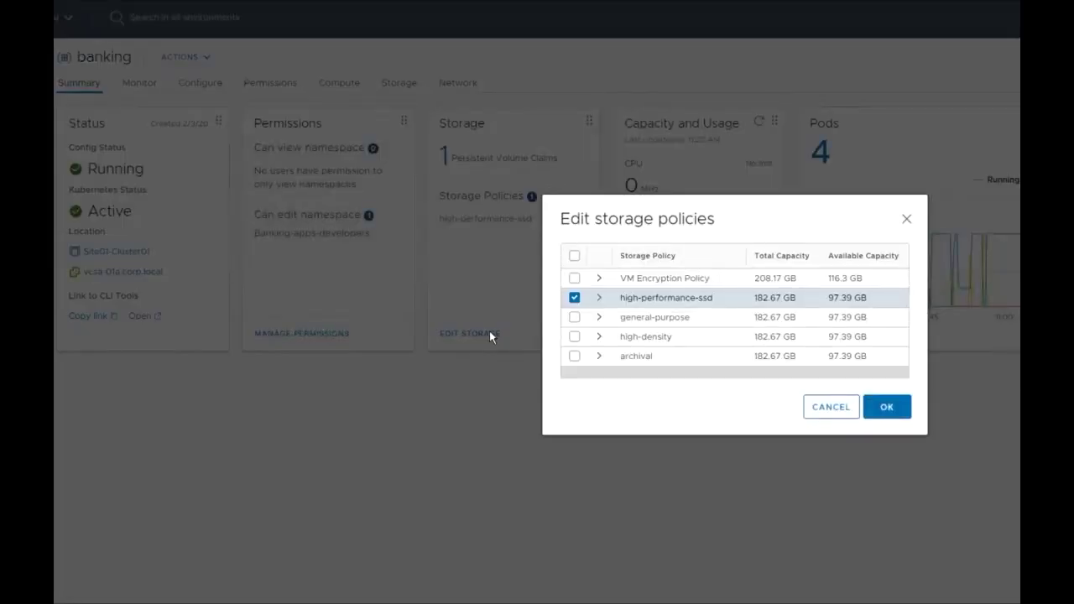
pyautogui.click(574, 339)
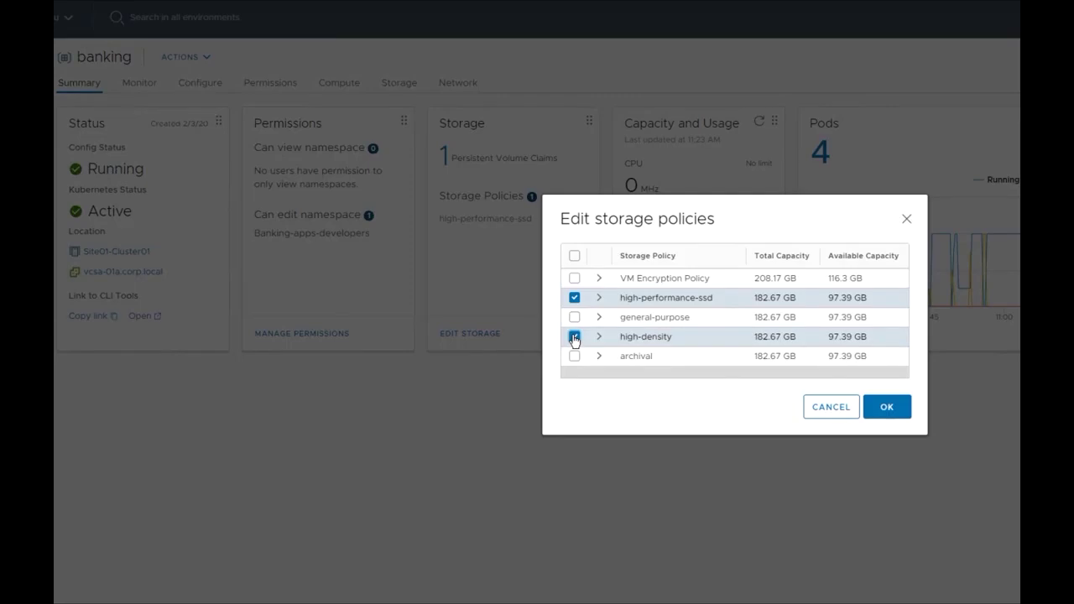
pyautogui.click(881, 408)
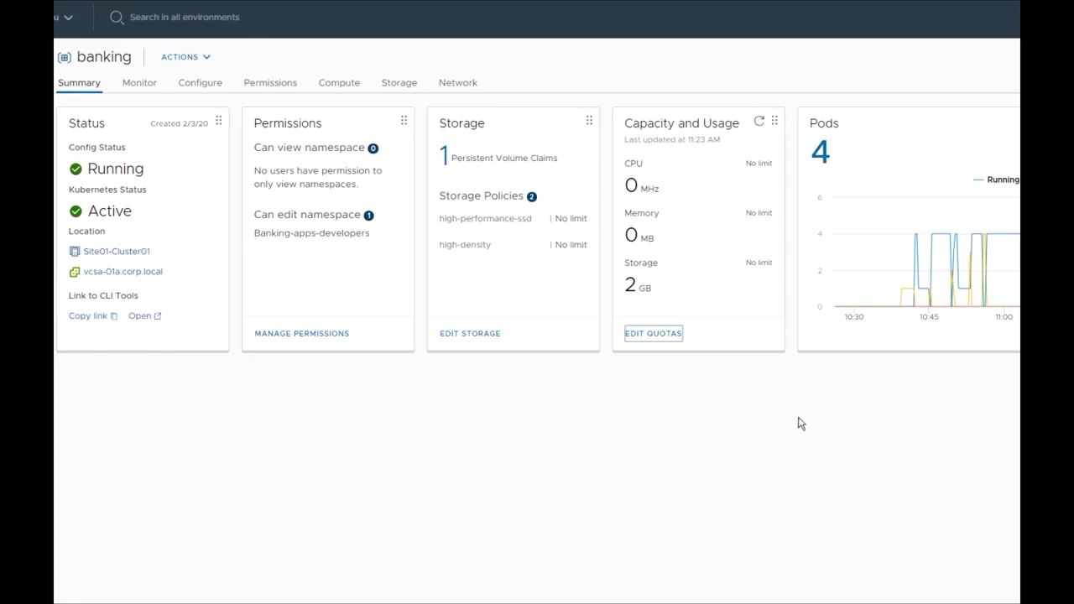
# Set the banking namespace's CPU resource limit to 10000 GHz.
pyautogui.click(669, 338)
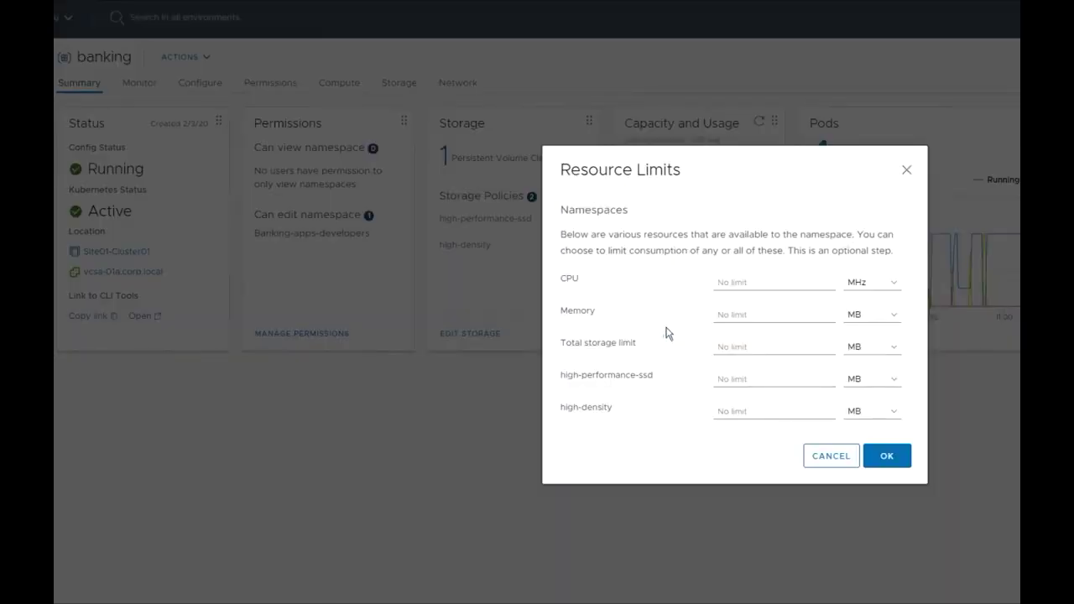
pyautogui.click(740, 281)
pyautogui.write('10000')
pyautogui.click(893, 284)
pyautogui.click(894, 310)
pyautogui.click(895, 458)
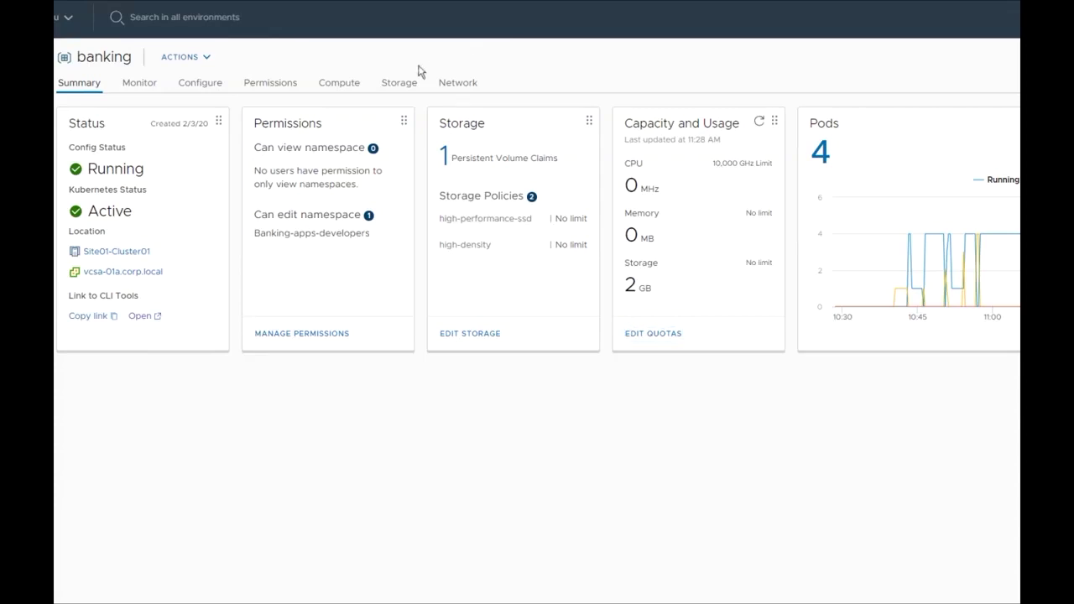
# Examine the banking namespace's pods and the YAML configuration of the banking-db pod.
pyautogui.click(348, 89)
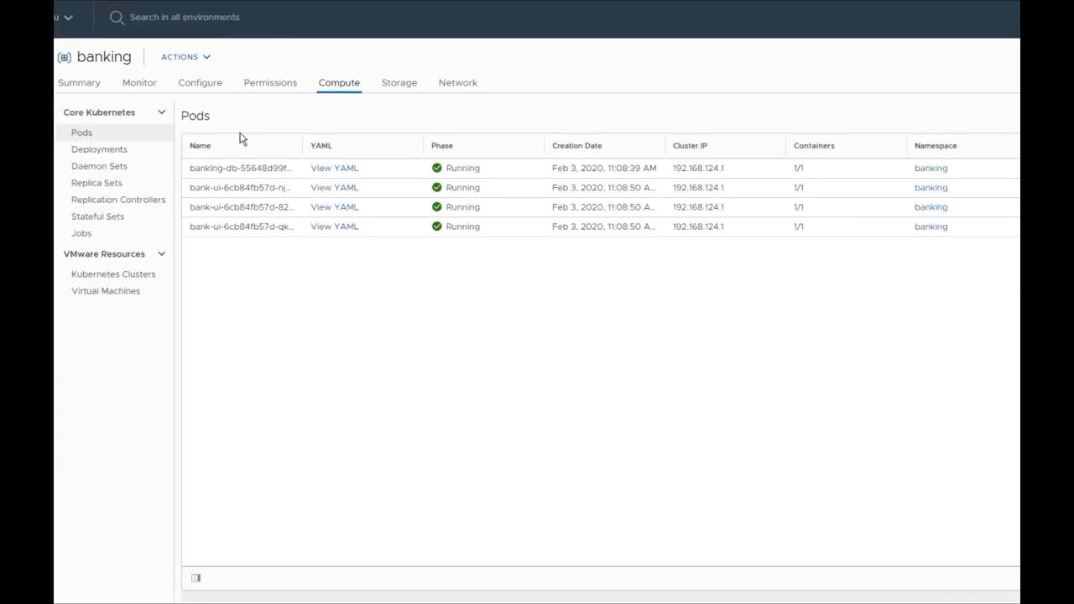
pyautogui.click(331, 169)
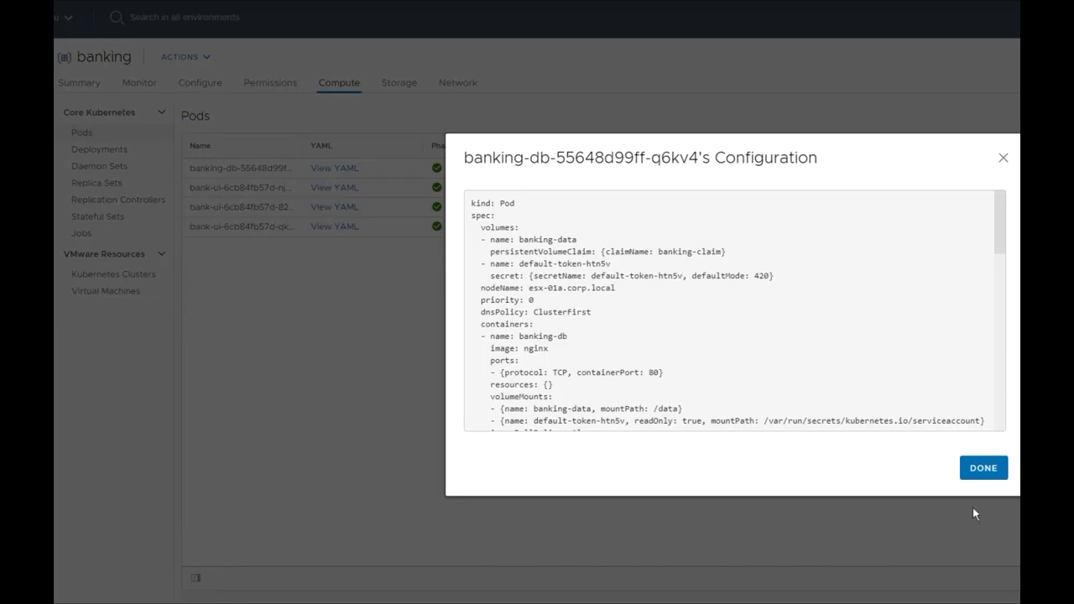
pyautogui.click(980, 471)
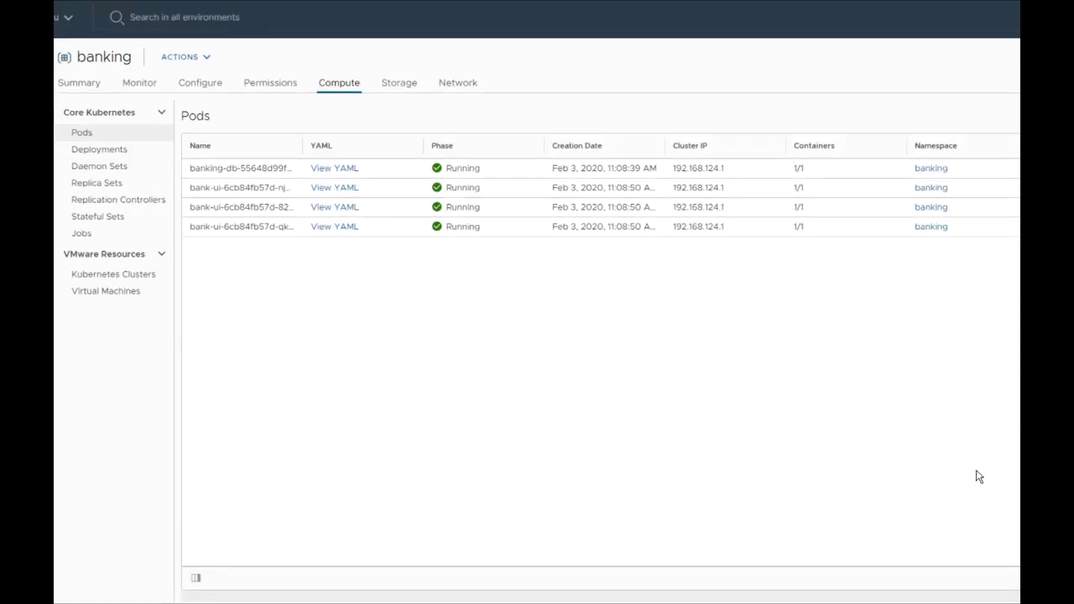
# Review the banking namespace's persistent volume claims and its network services.
pyautogui.click(405, 88)
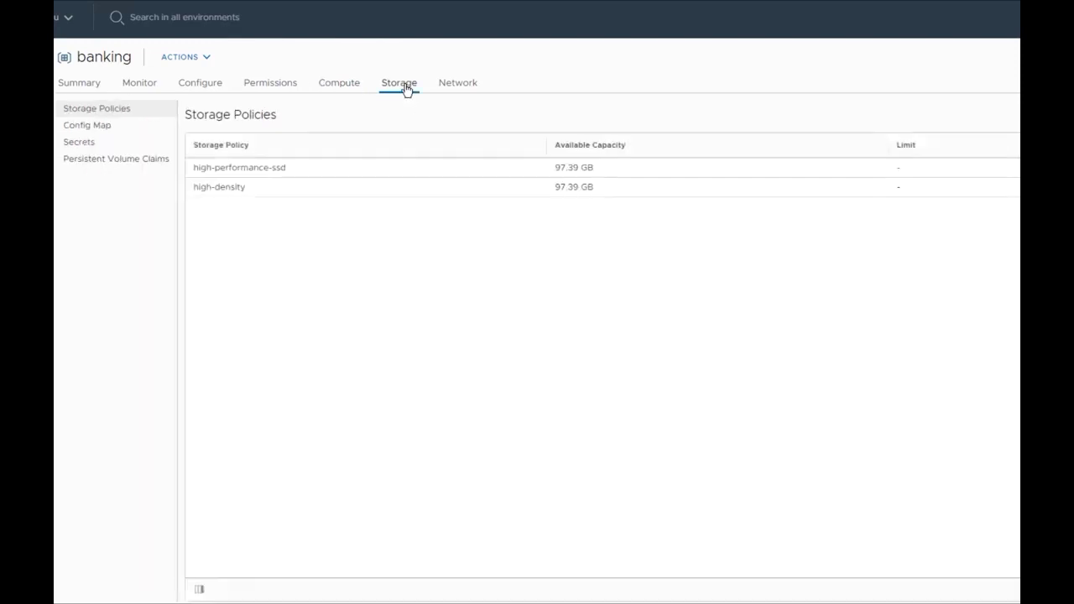
pyautogui.click(130, 162)
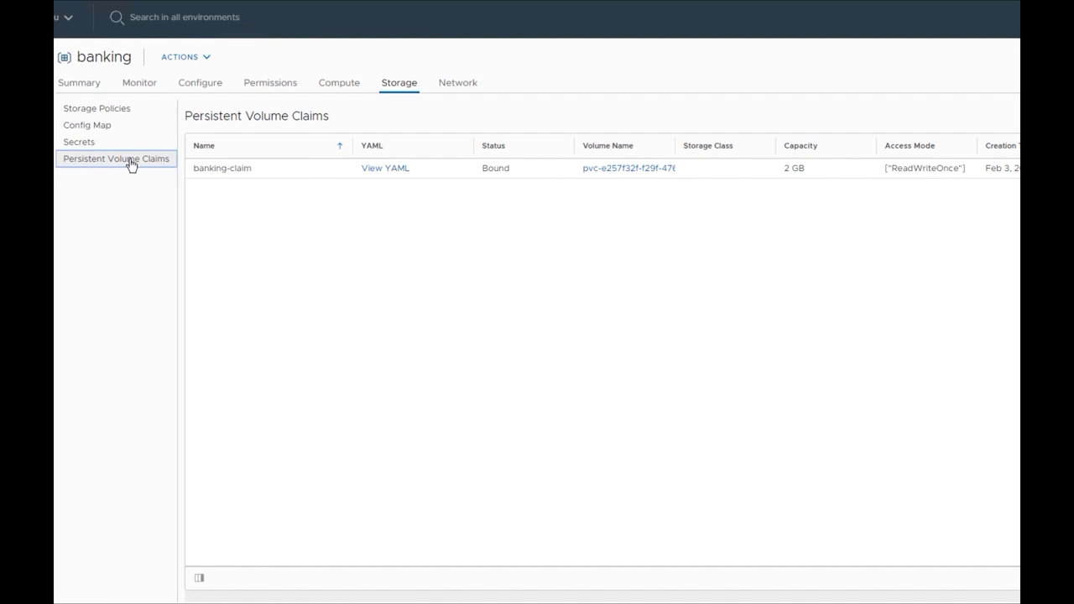
pyautogui.click(453, 84)
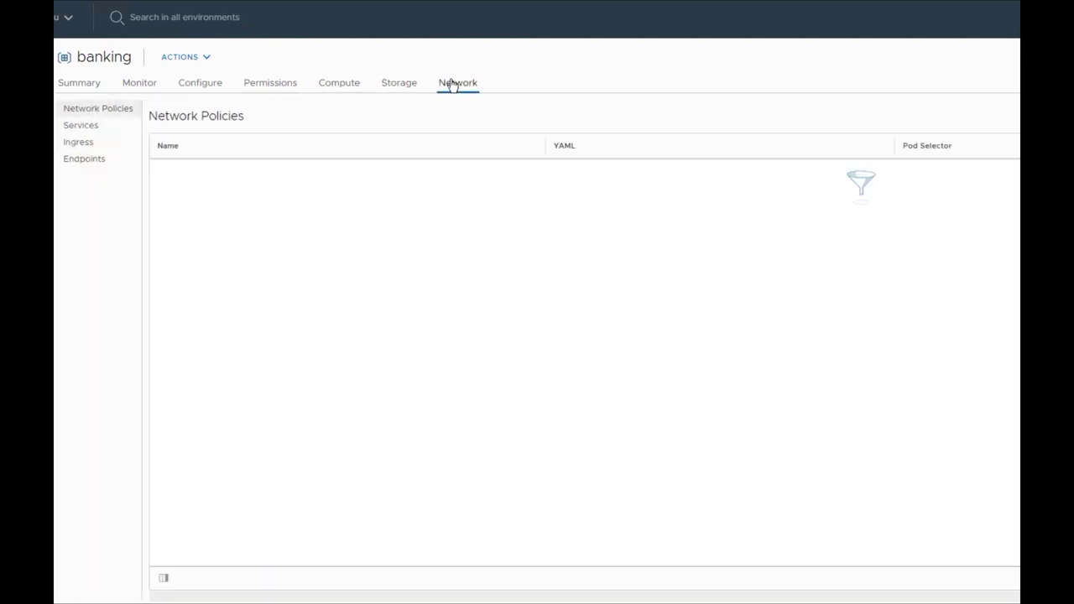
pyautogui.click(84, 129)
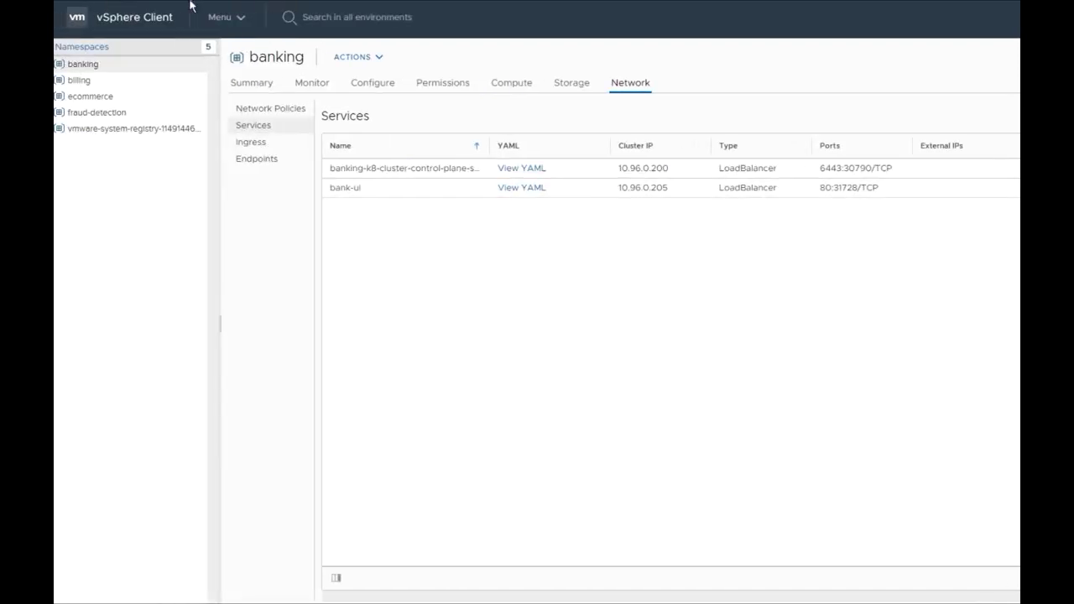
# Return to the Hosts and Clusters inventory and inspect the summaries of the first bank-ui pod, banking-k8-cluster and its control plane VM.
pyautogui.click(224, 24)
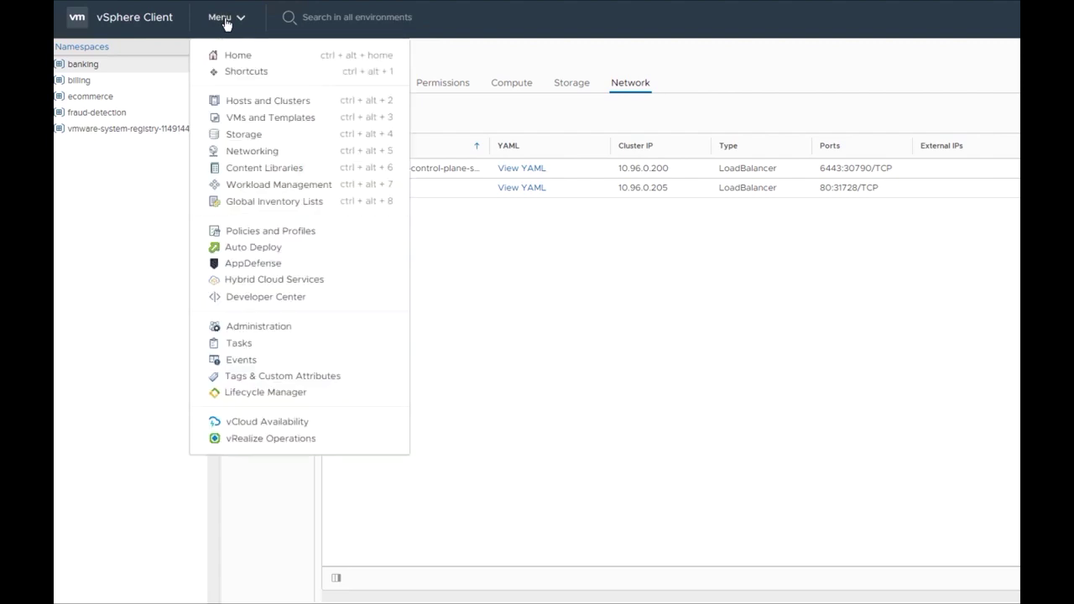
pyautogui.click(240, 102)
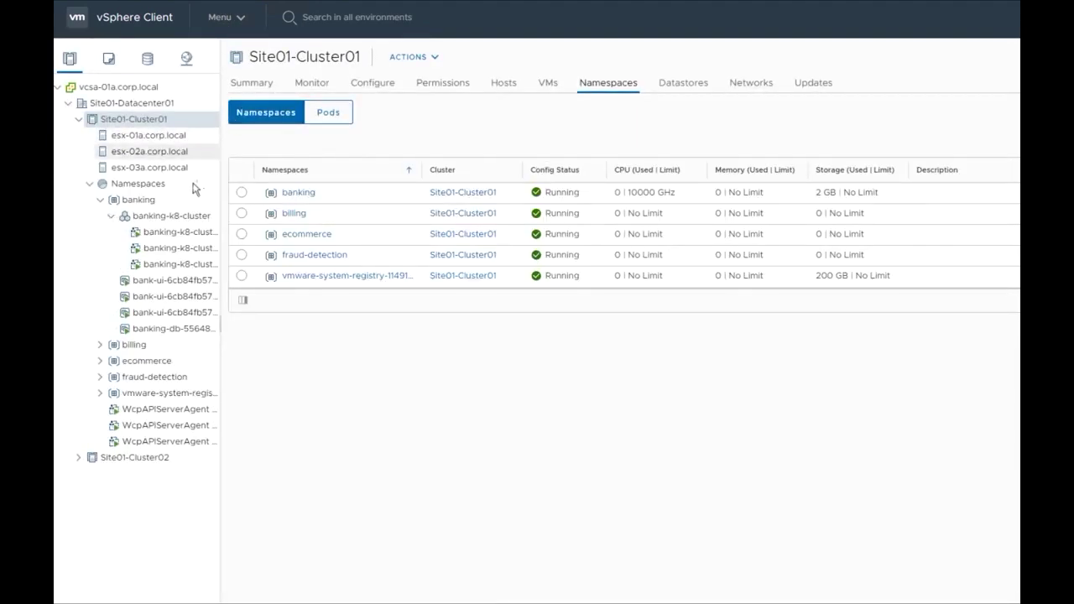
pyautogui.click(170, 284)
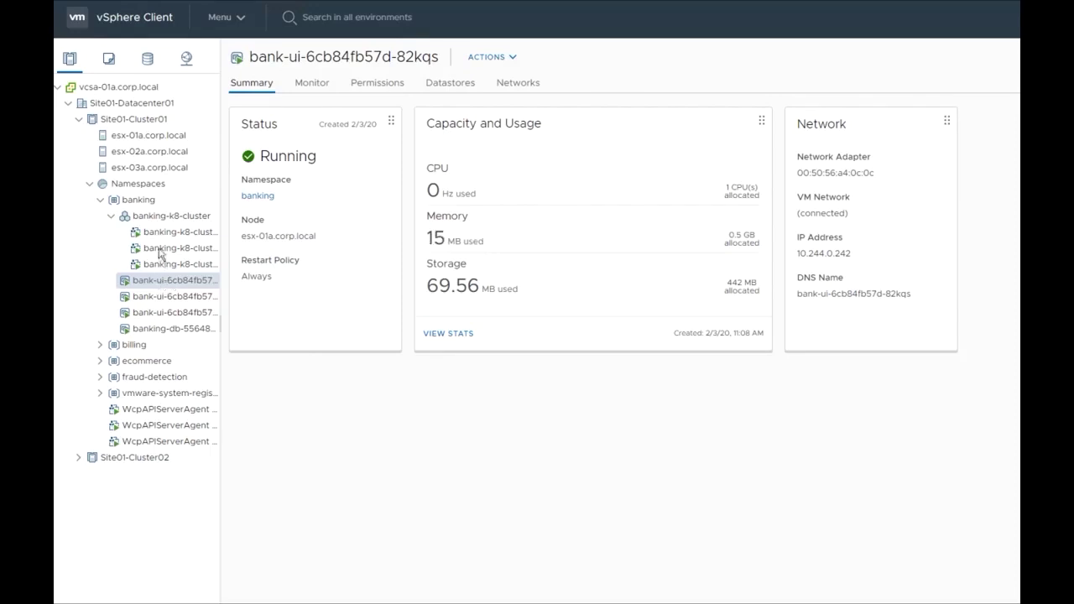
pyautogui.click(161, 217)
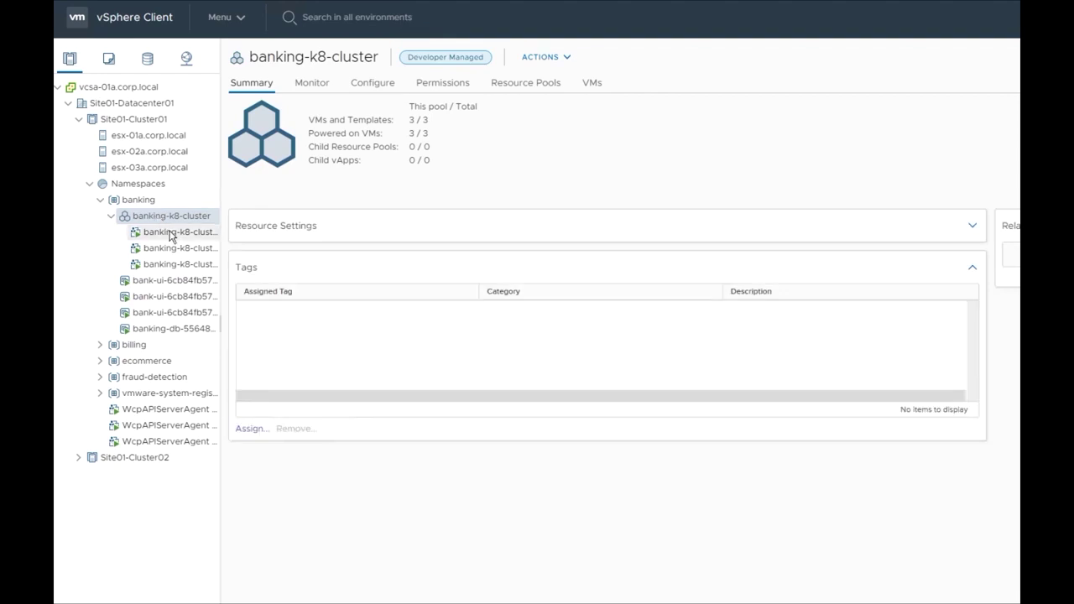
pyautogui.click(170, 232)
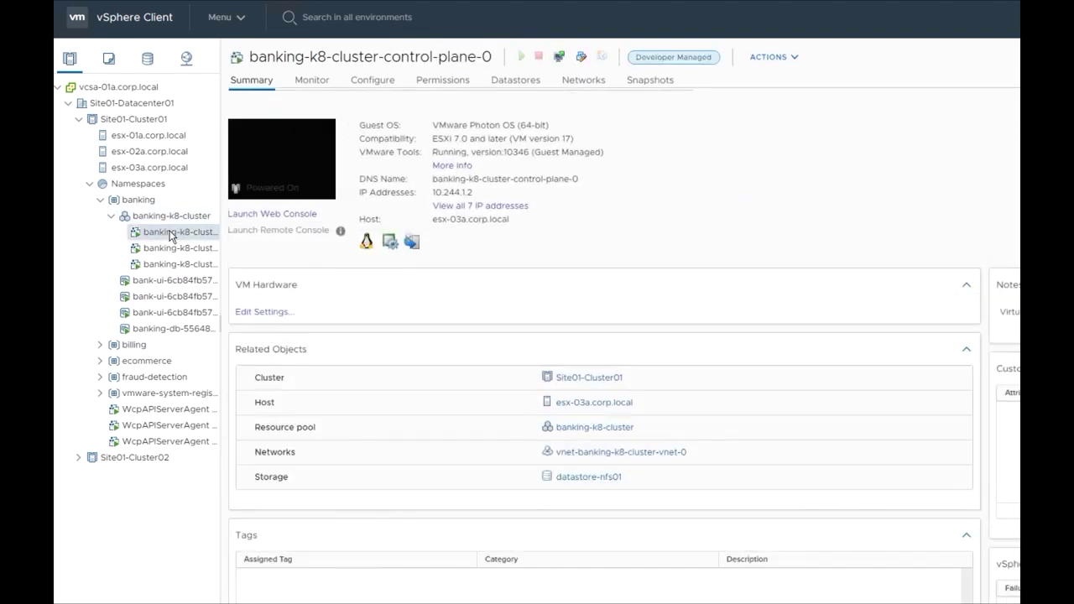